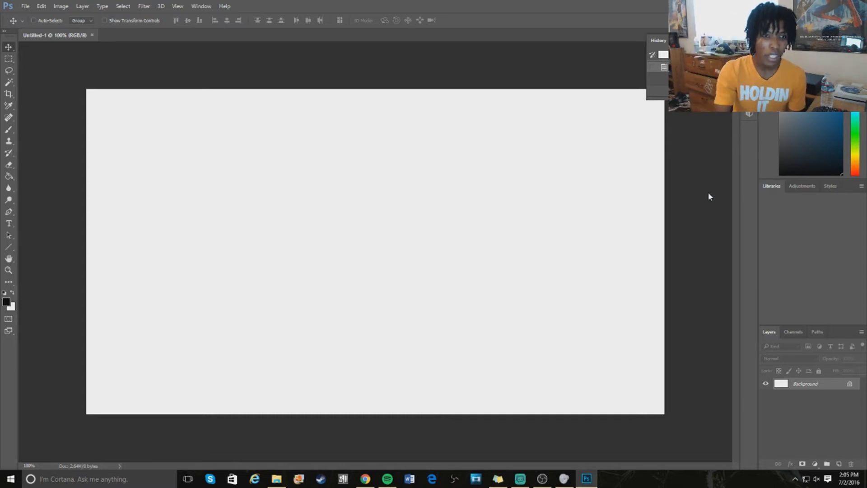
- Open the july1tn.jpg thumbnail from the Youtube Videos folder, finding it with the search term "july1"
click(25, 6)
click(31, 27)
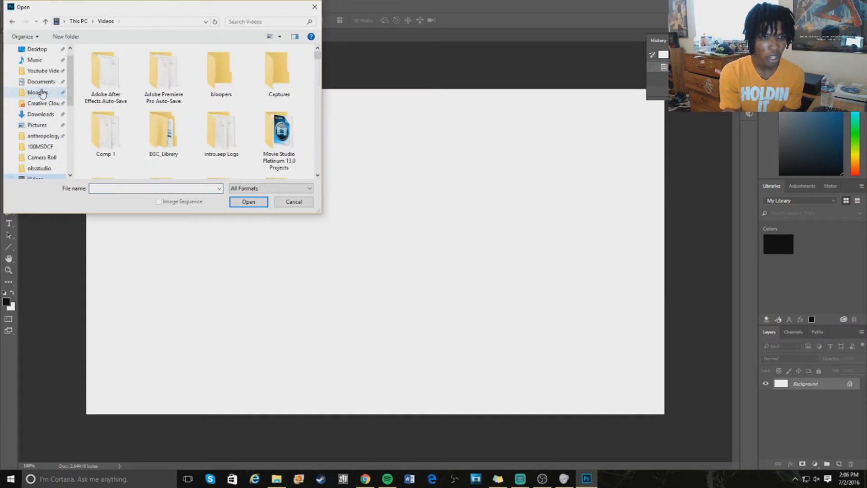
click(43, 70)
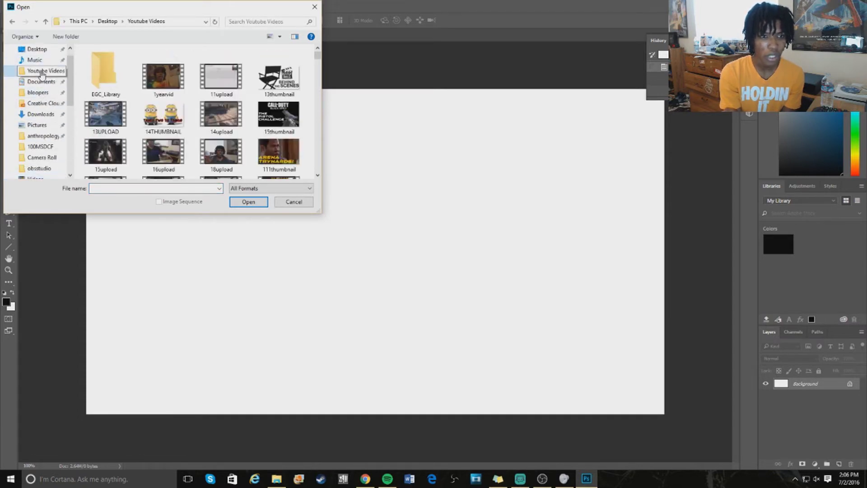
click(284, 22)
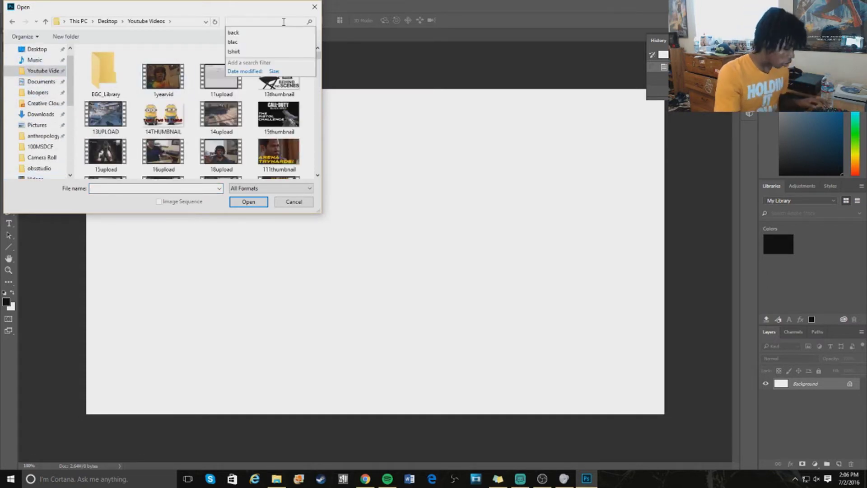
text(july1)
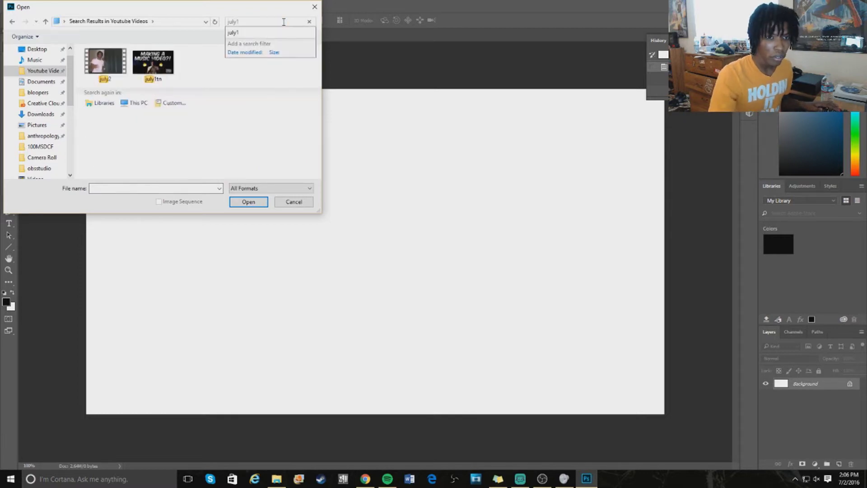
key(Escape)
key(Escape)
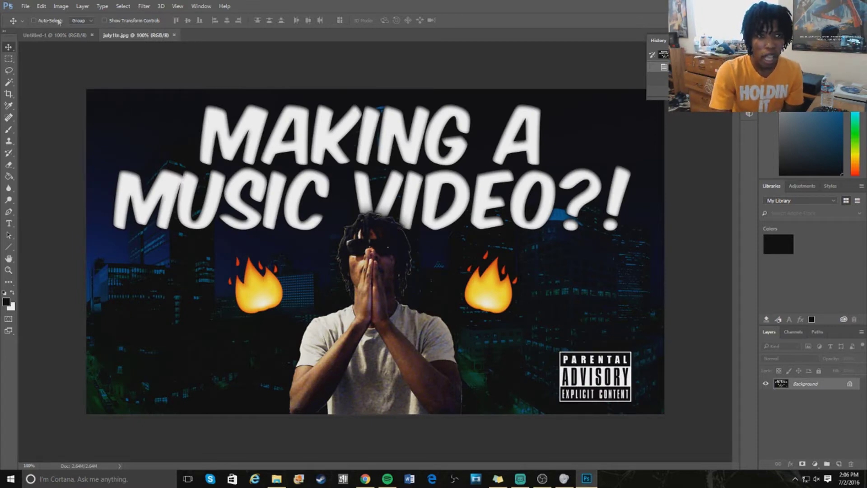
- Open the Tracer Hero Guide thumbnail backgrounder119.png from the Downloads folder, finding it with the search term "back"
click(24, 7)
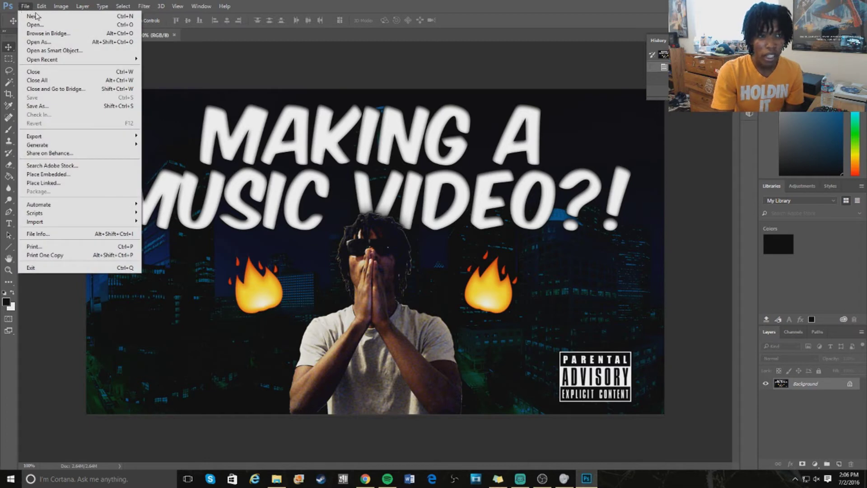
click(25, 6)
click(41, 6)
click(25, 6)
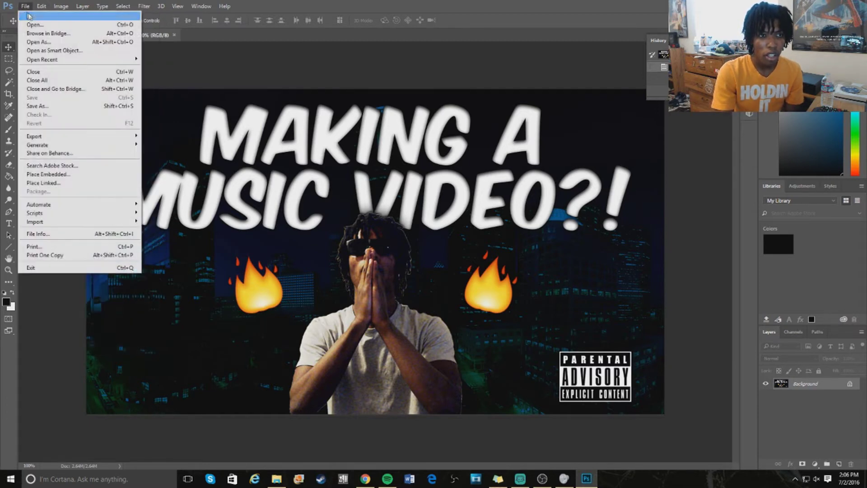
click(37, 26)
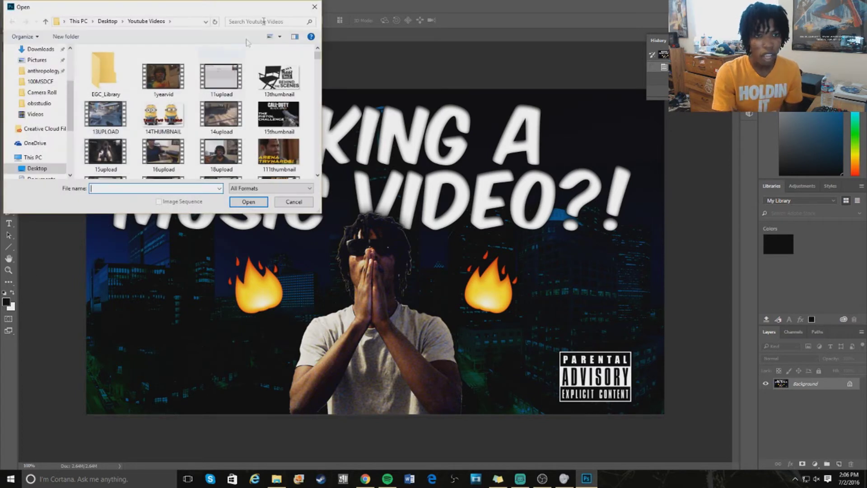
click(39, 48)
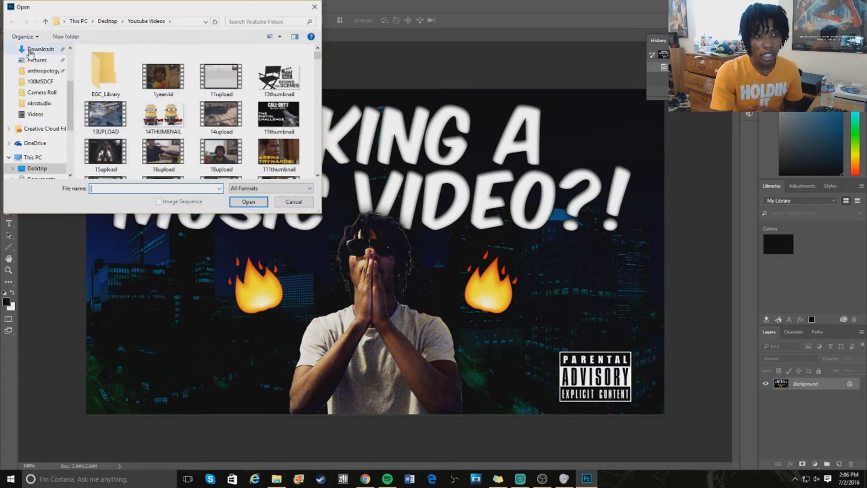
click(256, 21)
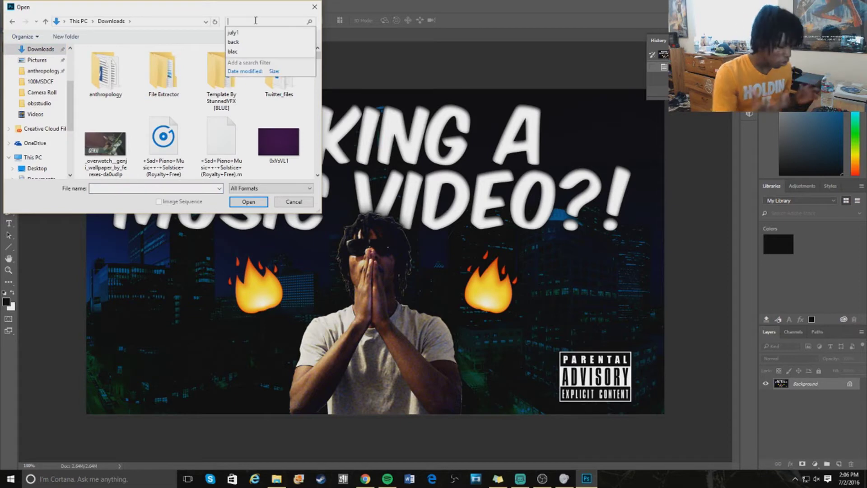
text(back)
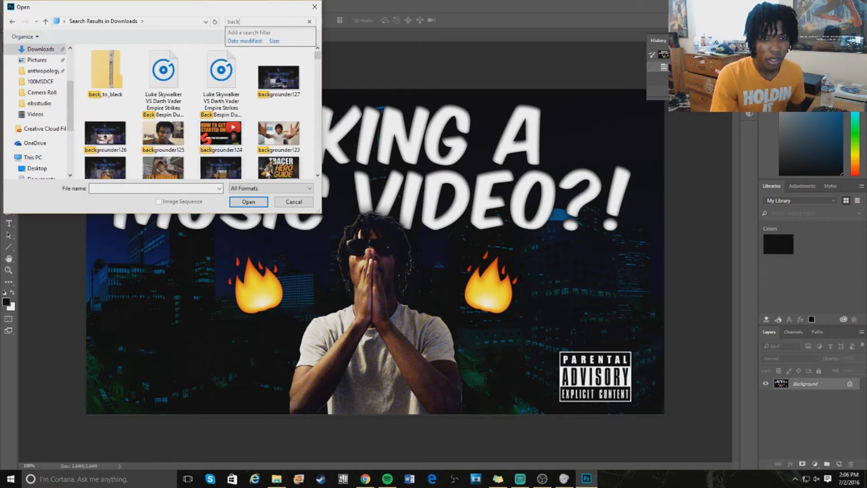
double_click(262, 165)
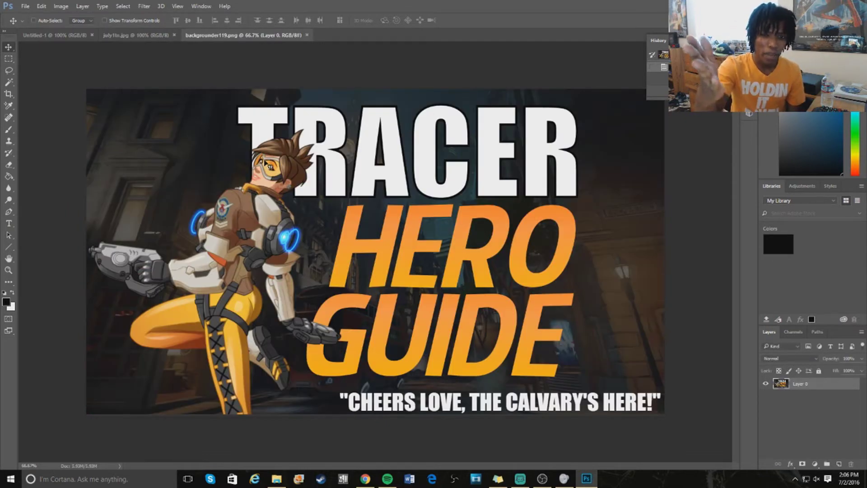
- Compare the music video thumbnail with the Tracer Hero Guide thumbnail by switching between the two documents
click(146, 36)
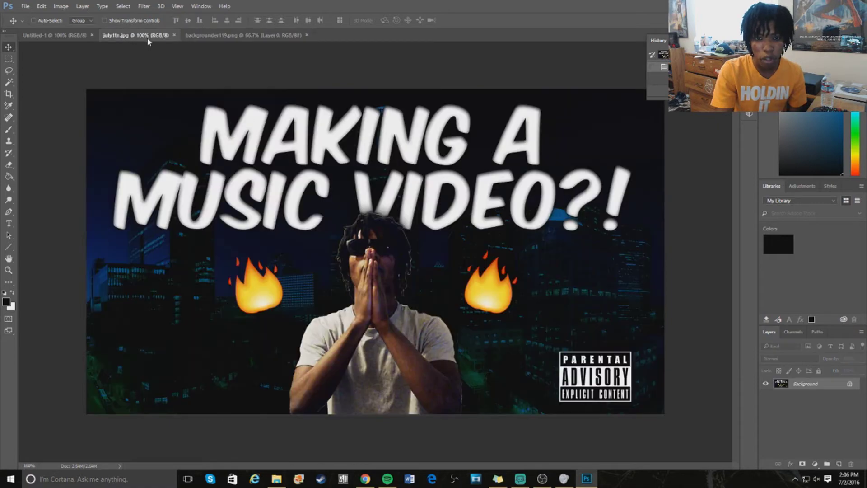
click(233, 37)
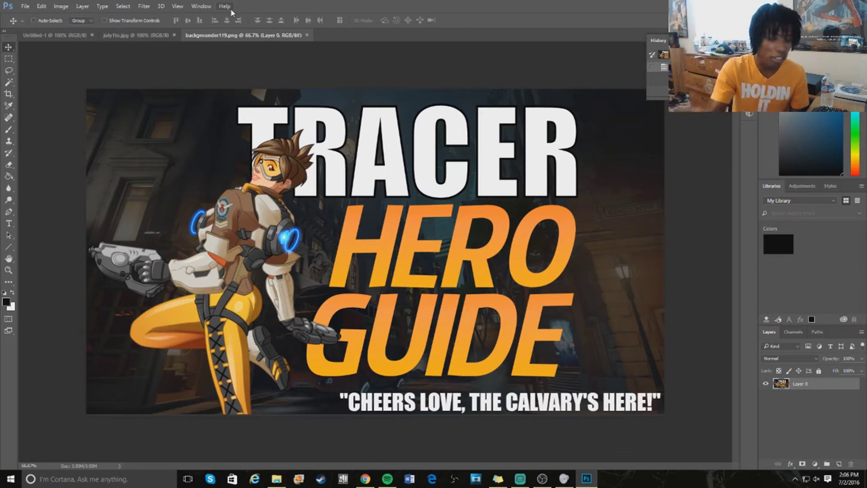
click(130, 37)
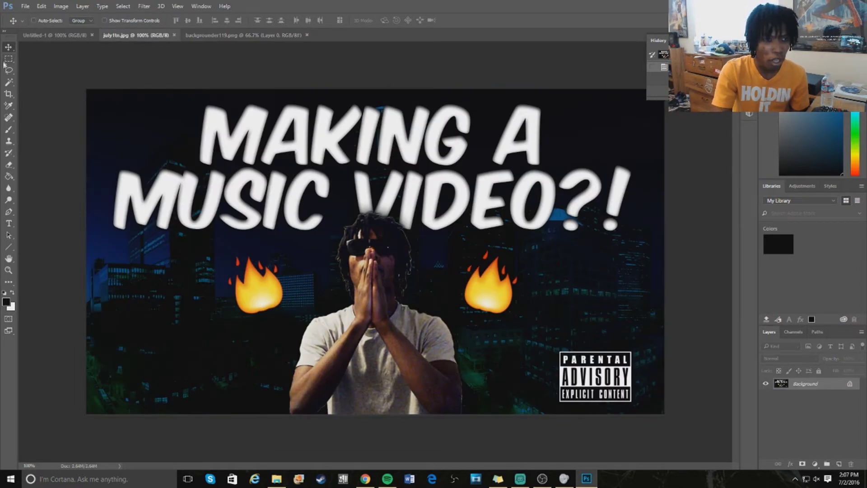
- Convert the Background of july1tn.jpg into a regular layer and look over its layer style options
double_click(817, 384)
click(402, 128)
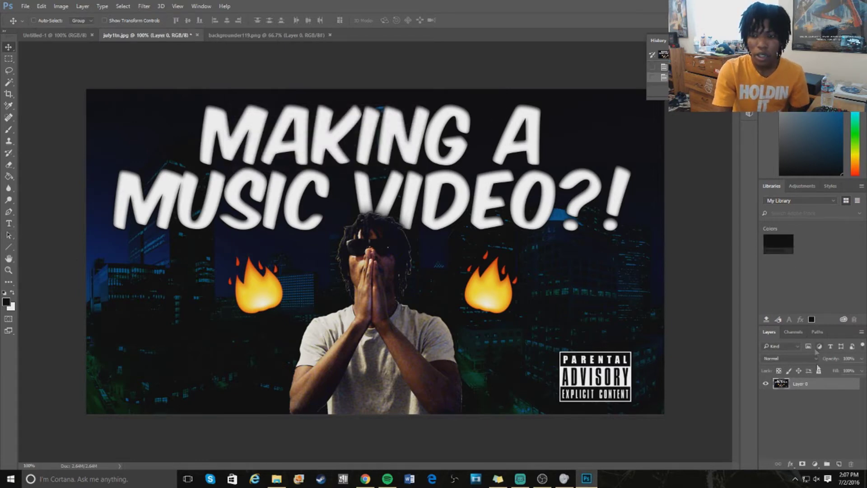
right_click(817, 384)
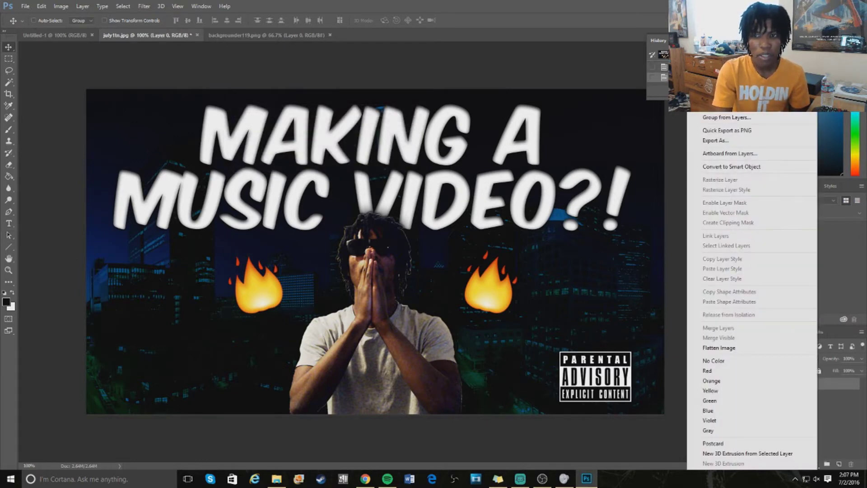
key(Escape)
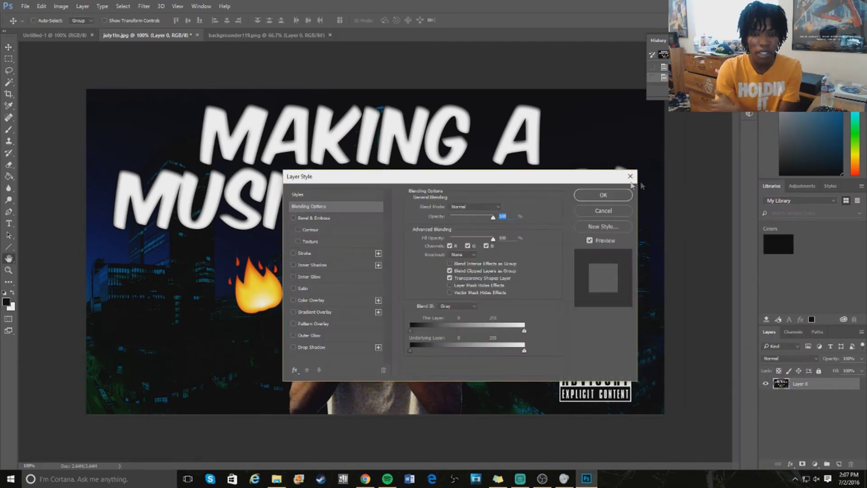
click(630, 176)
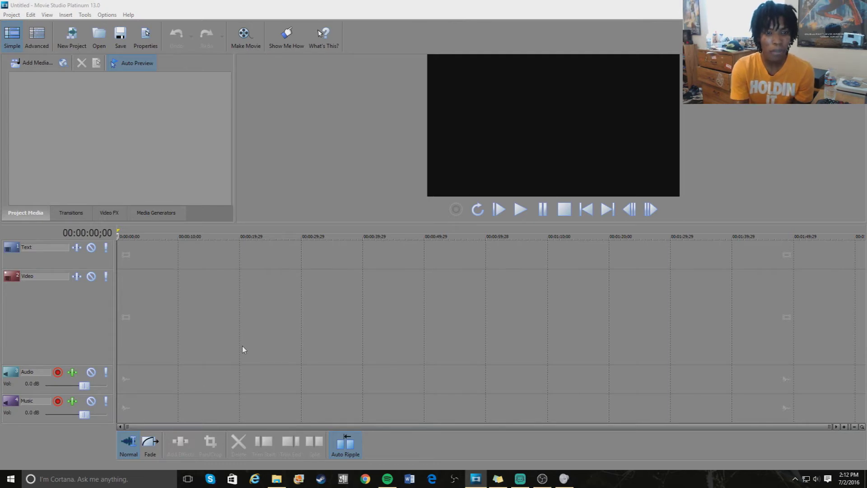
- Open the video 2016-07-02_13-54-31 from the obsstudio folder in the untitled project
click(12, 15)
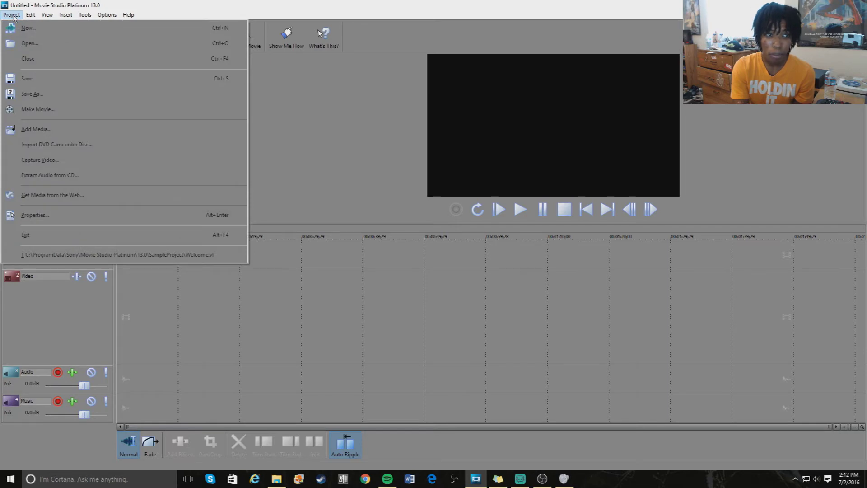
click(49, 46)
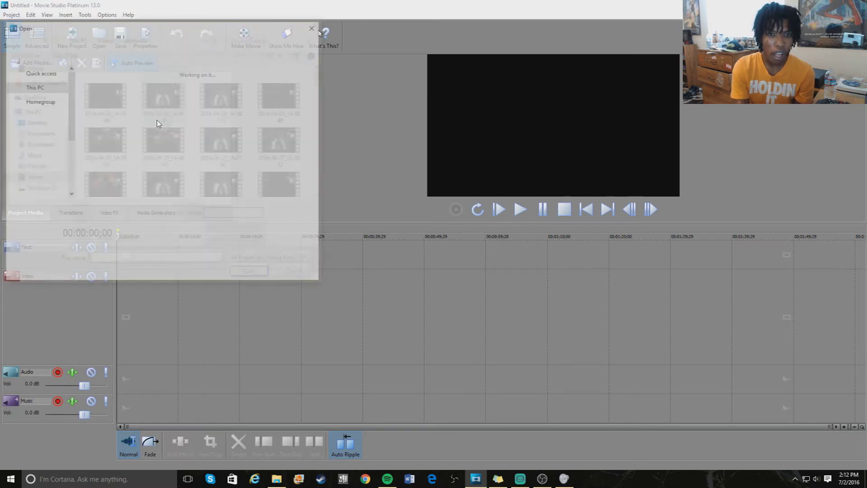
scroll(280, 101, down, 15)
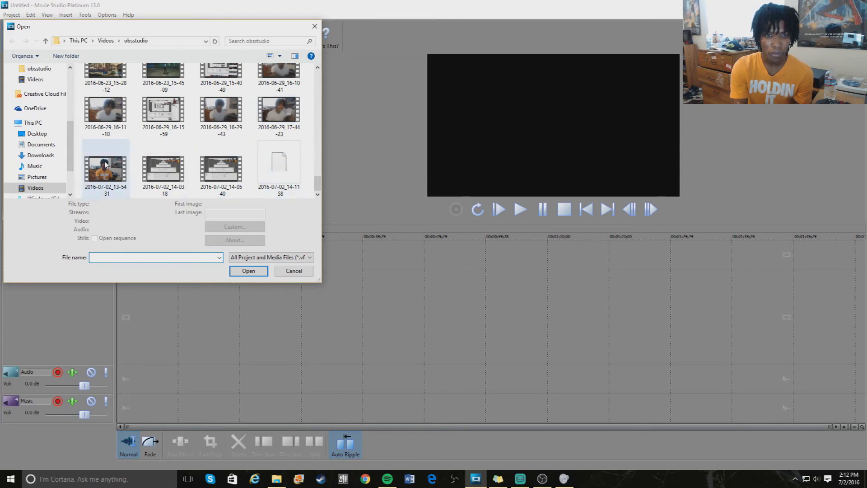
double_click(105, 165)
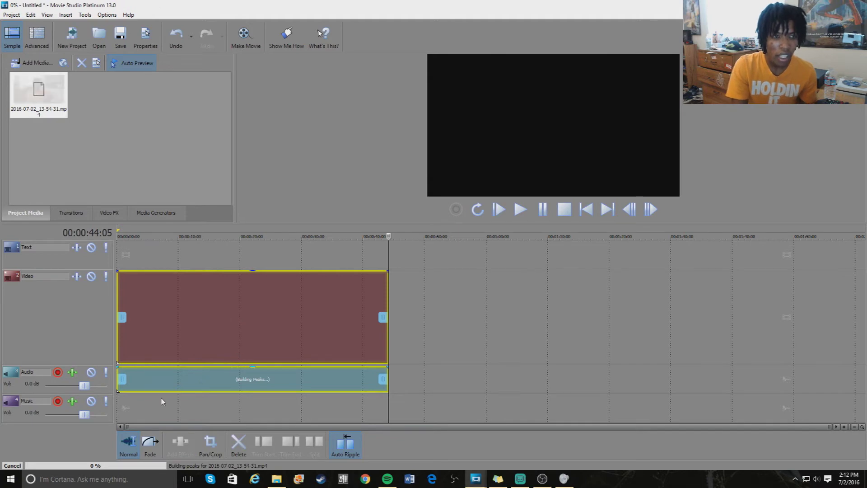
scroll(379, 411, up, 5)
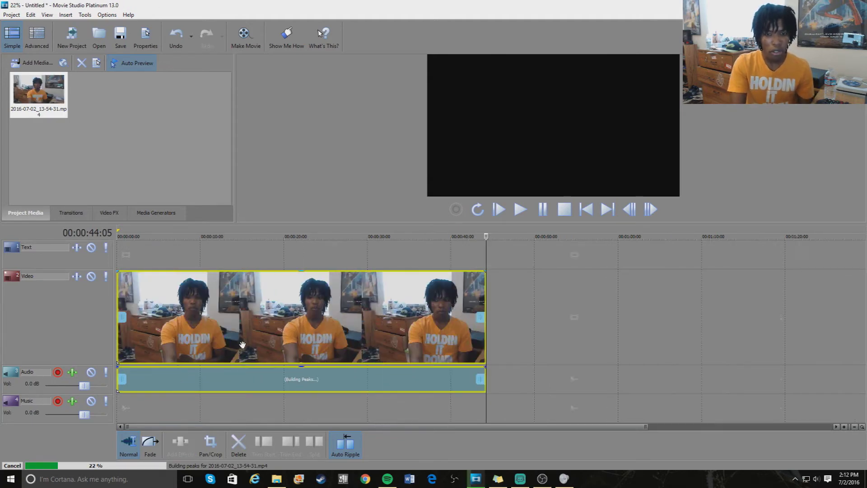
drag(441, 426, 261, 424)
scroll(384, 277, down, 5)
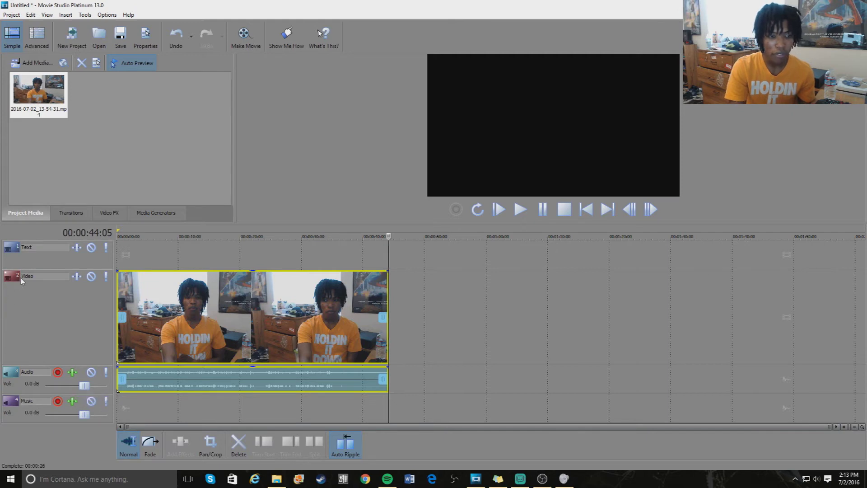
drag(277, 319, 232, 325)
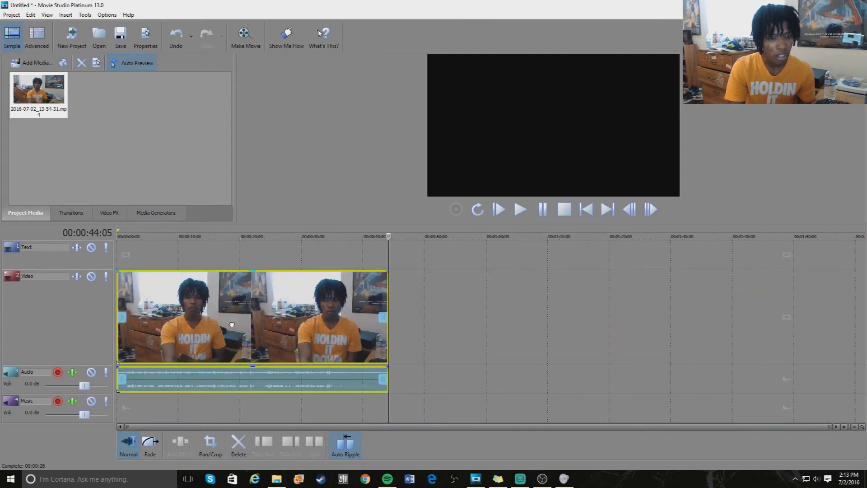
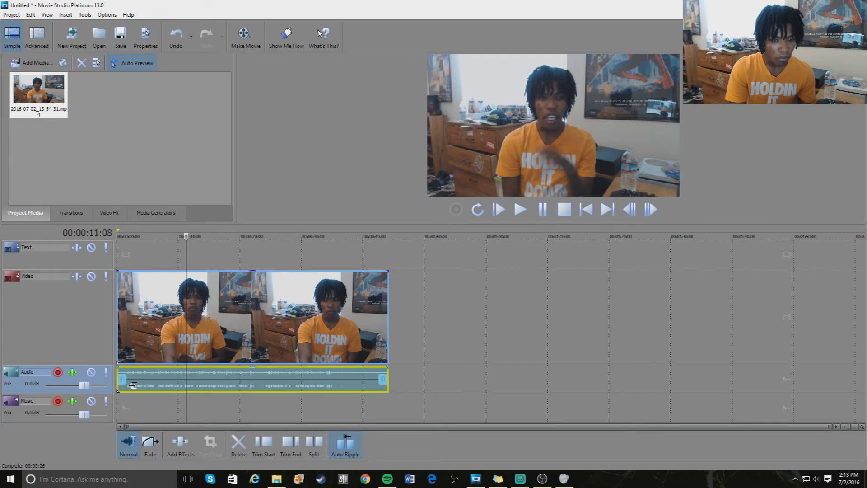
mouse_move(122, 381)
mouse_down()
mouse_move(366, 388)
mouse_move(119, 381)
mouse_up()
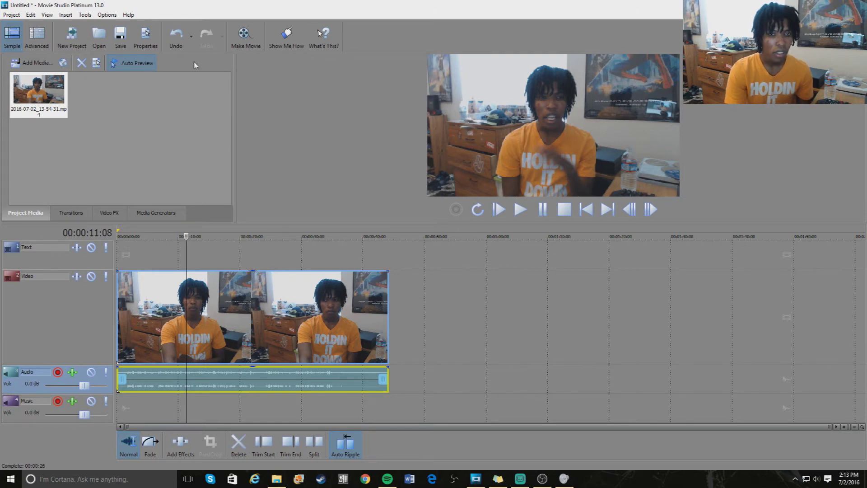
- Cut the video clip from the timeline and add it again from the project media
right_click(335, 343)
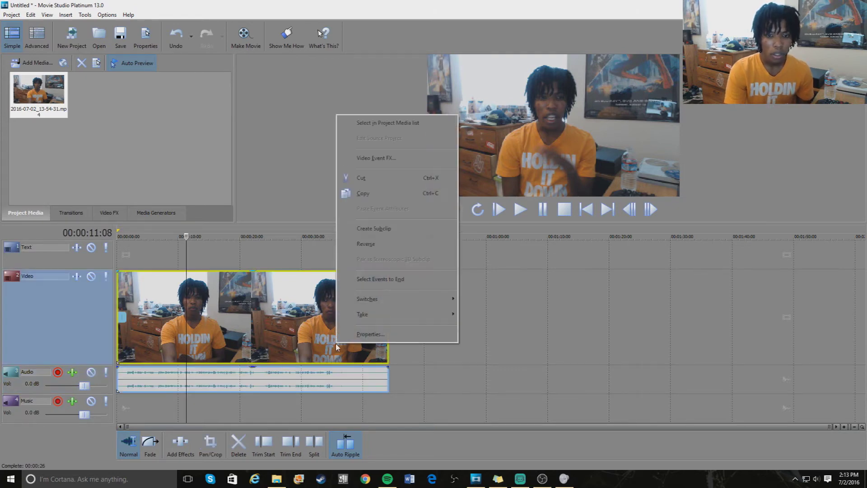
click(375, 180)
double_click(44, 86)
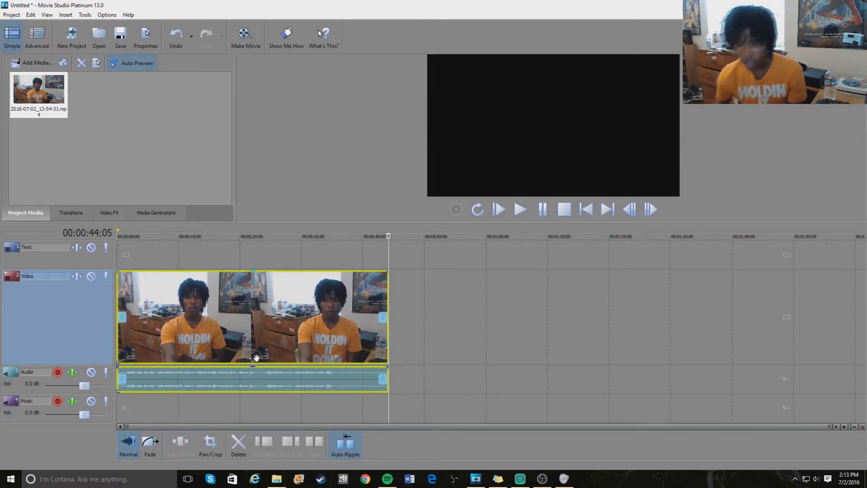
- Play the video clip and fine-tune the playhead to 00:00:06:19, where the opening part ends
click(520, 211)
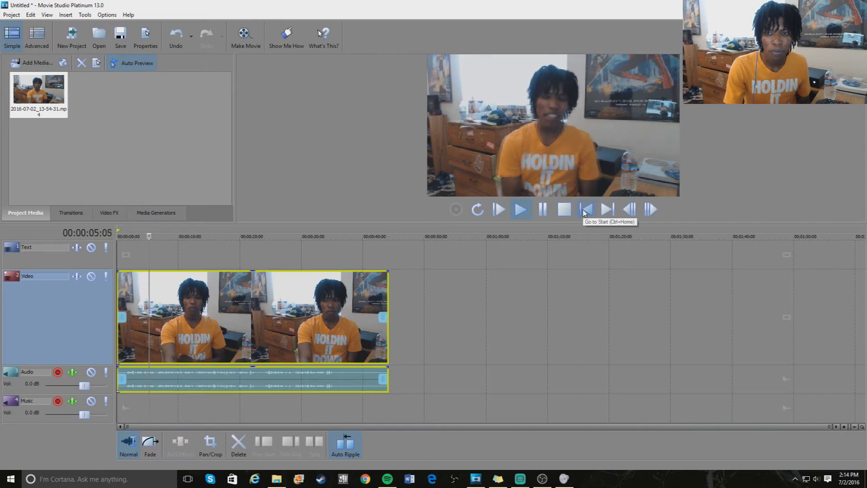
click(543, 209)
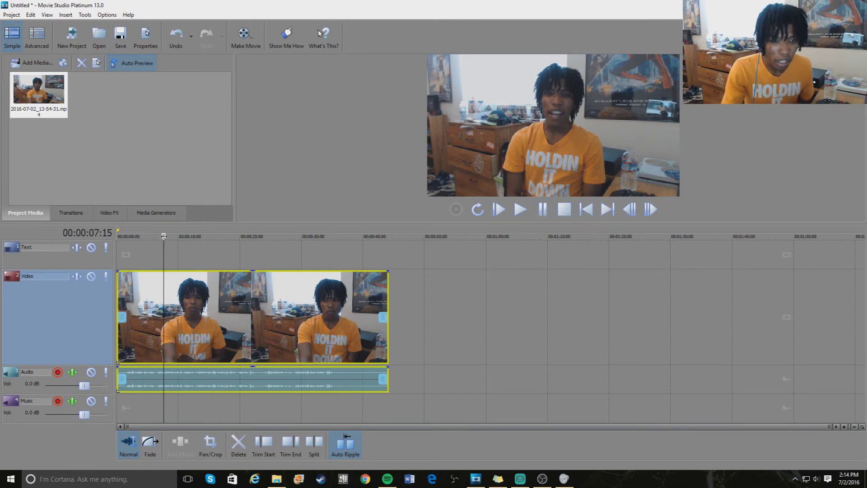
drag(164, 236, 158, 235)
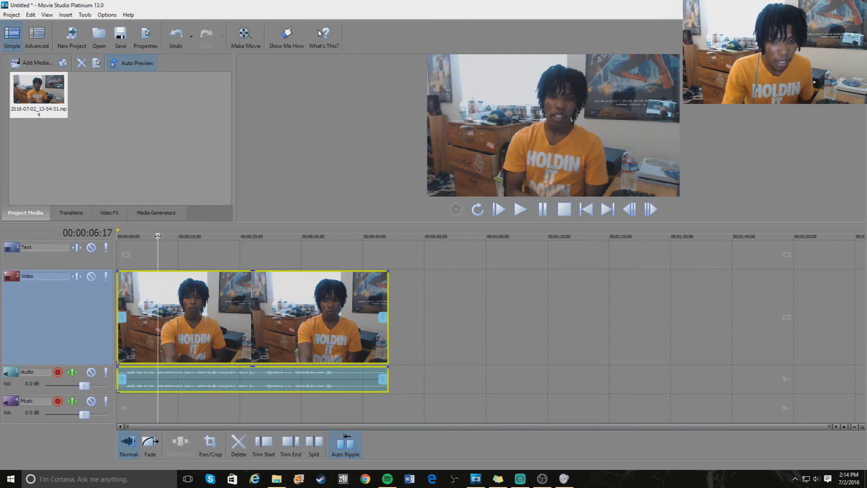
click(544, 208)
drag(160, 236, 158, 237)
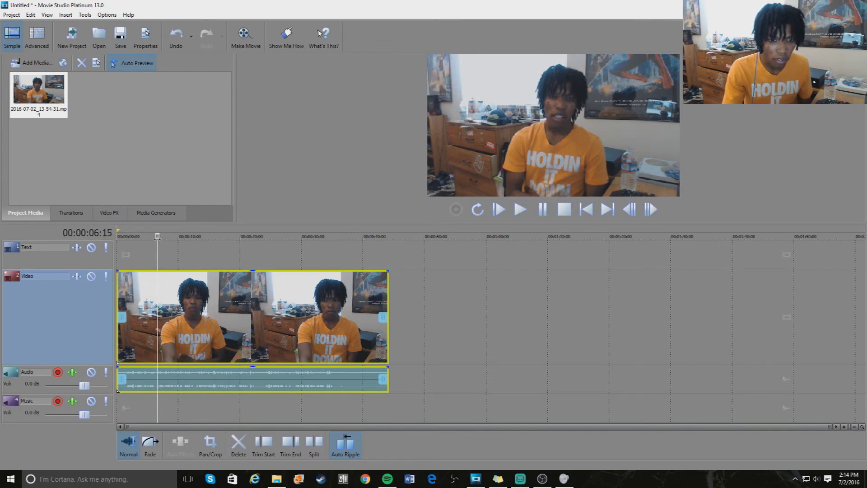
click(521, 209)
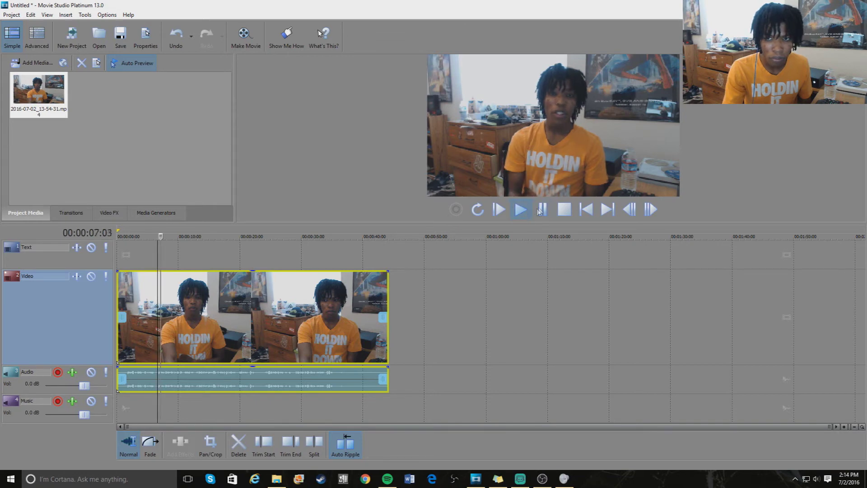
click(544, 209)
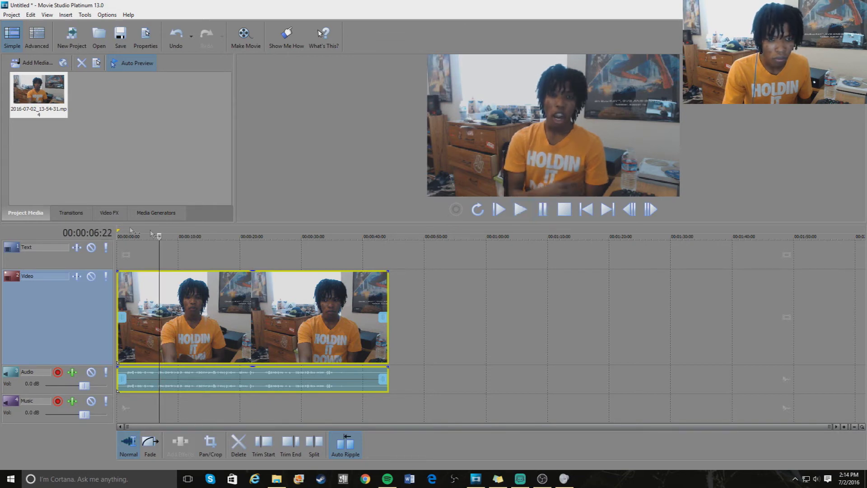
drag(157, 235, 158, 236)
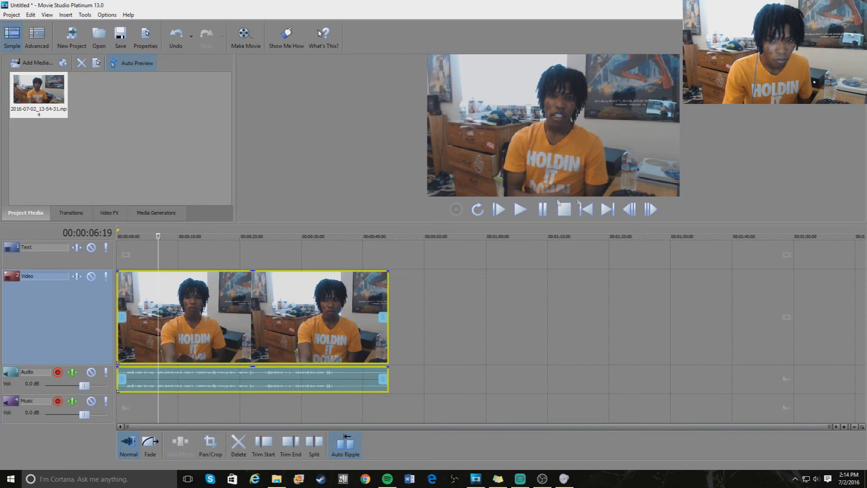
- Split the video clip at the playhead and cut the short opening segment from the timeline
right_click(158, 285)
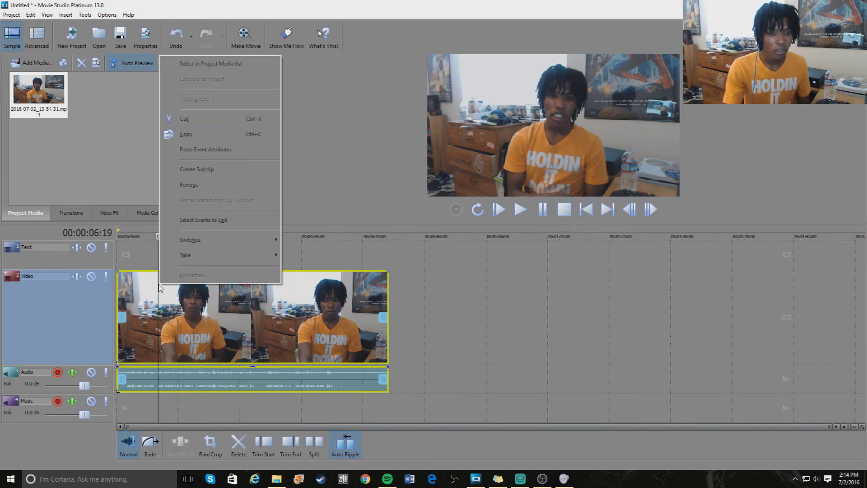
click(468, 448)
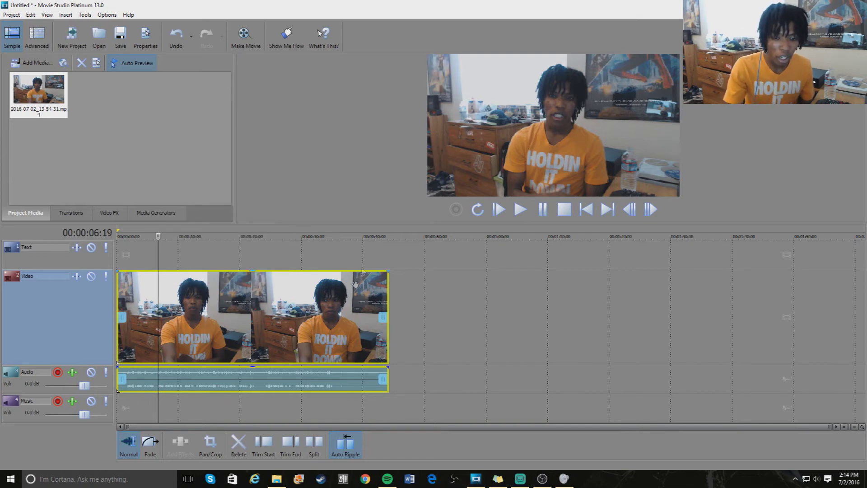
click(317, 450)
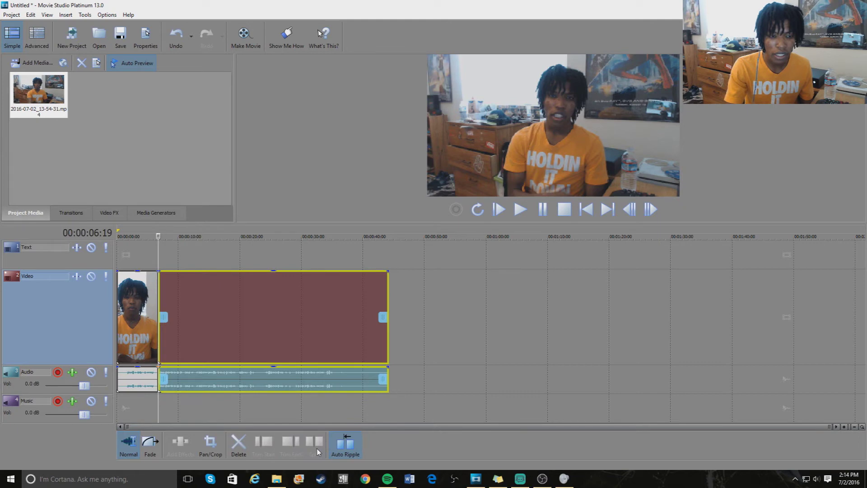
right_click(144, 314)
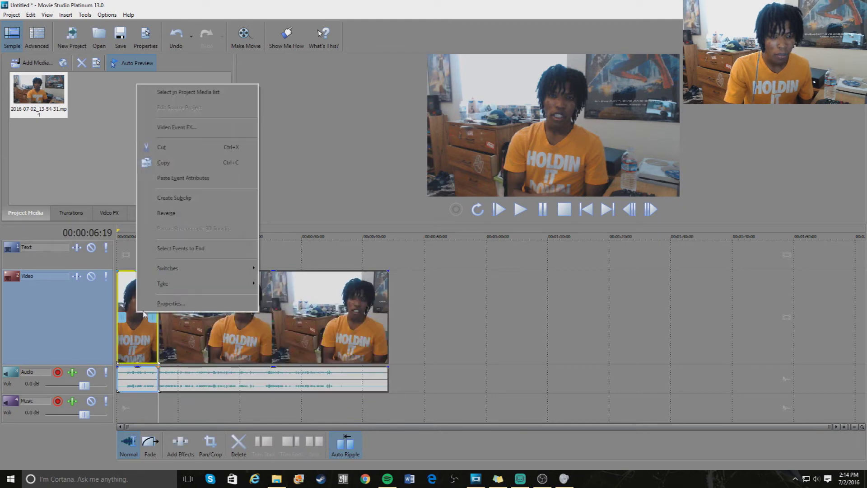
click(201, 150)
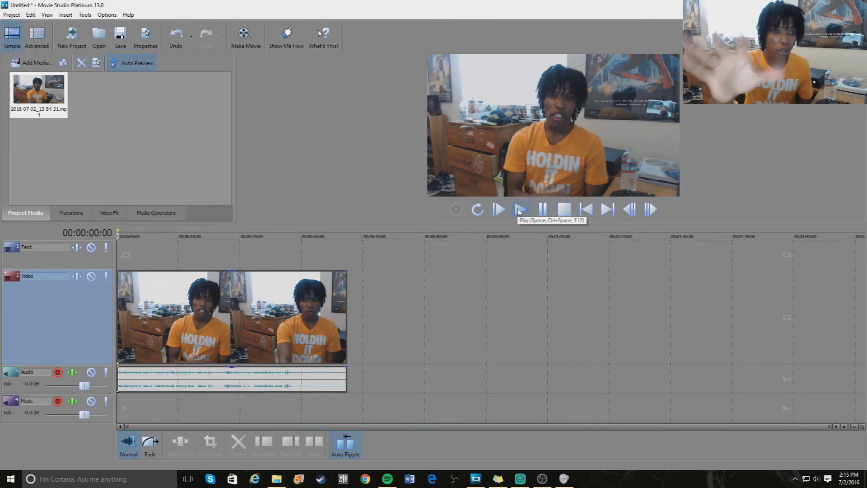
- Play the trimmed clip from the start and raise the Audio track's volume to 12.0 dB
click(520, 210)
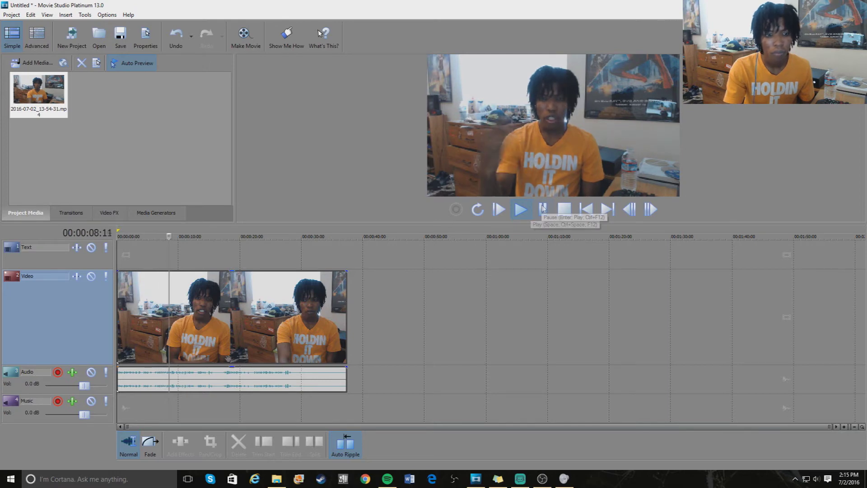
drag(84, 385, 110, 391)
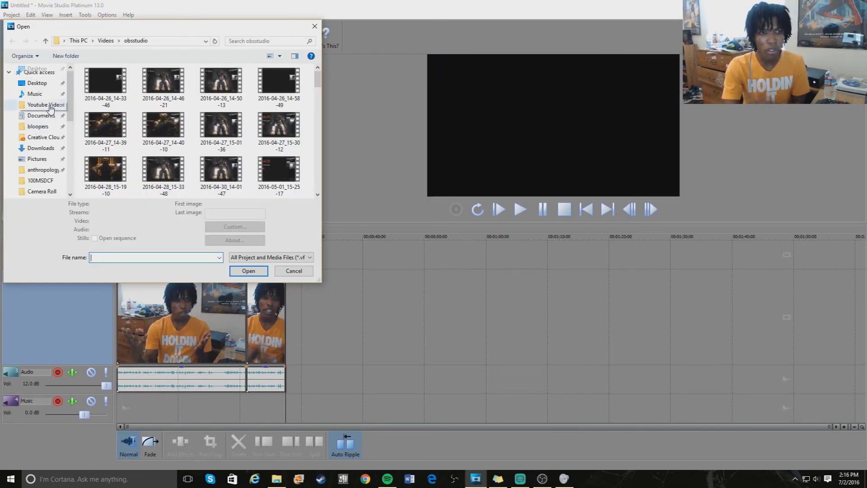
- Search the Youtube Videos folder for "intro" and open the intro video at the end of the timeline
click(262, 40)
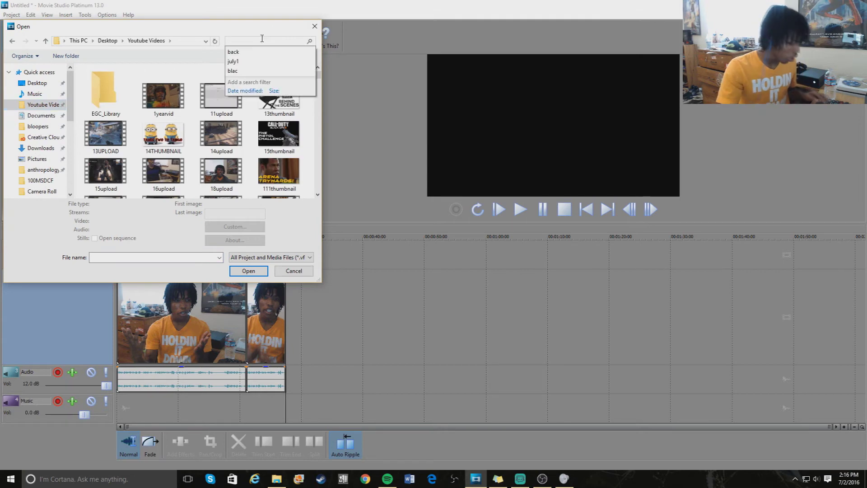
text(intro)
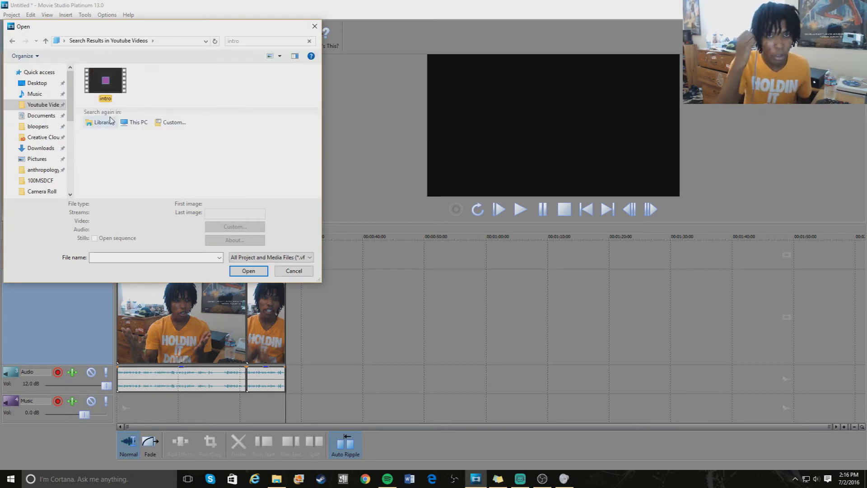
double_click(118, 92)
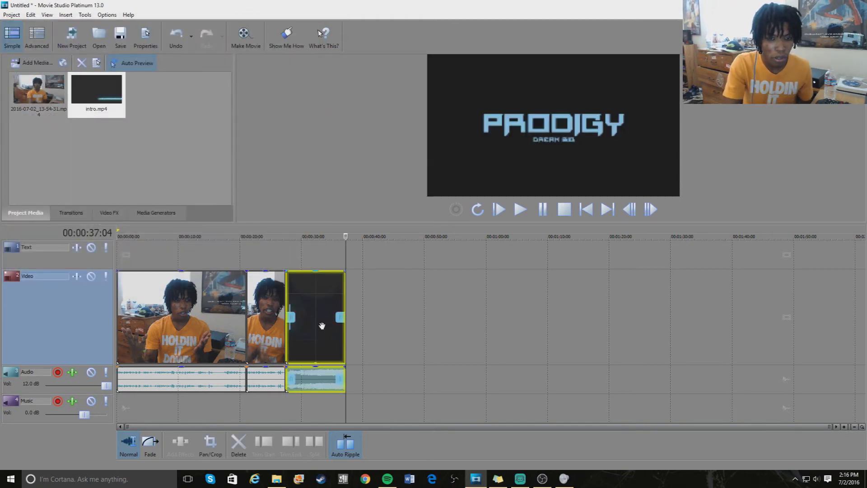
- Add Waysons - Daydream [NCS Release].mp3 from the Music folder to the project media and place it at the start of the Music track
drag(298, 234, 118, 234)
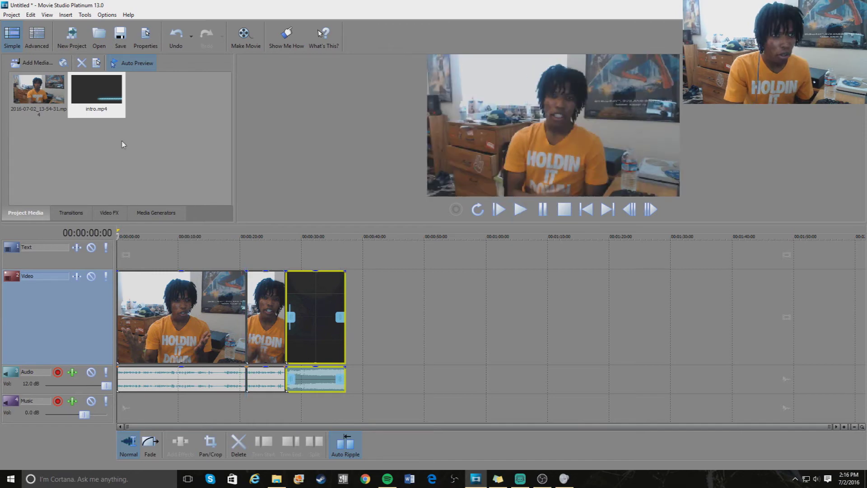
click(11, 14)
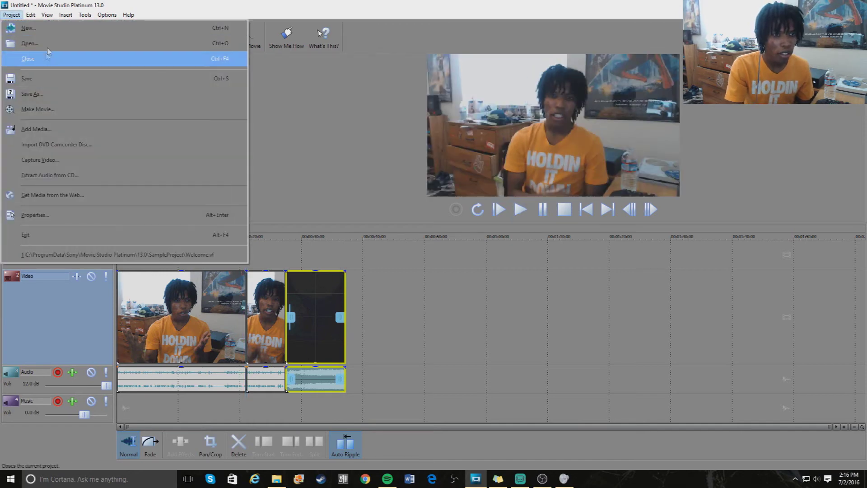
click(72, 134)
scroll(50, 118, up, 5)
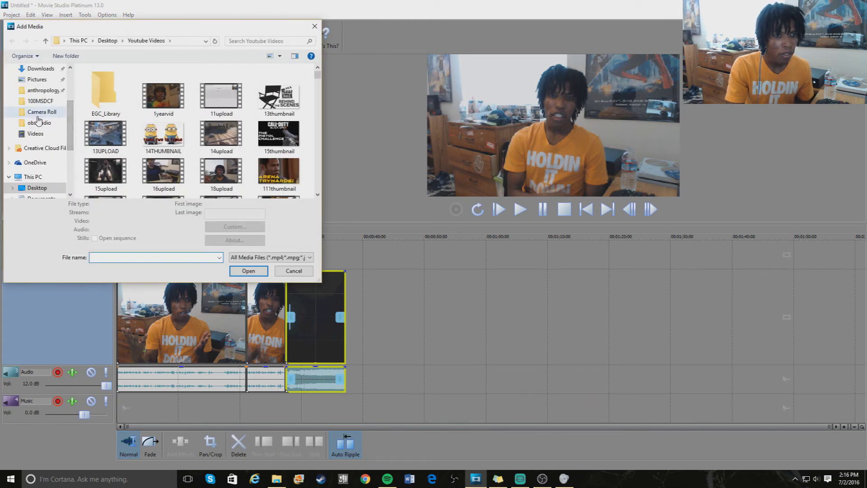
click(36, 94)
scroll(164, 159, down, 10)
scroll(164, 159, down, 8)
scroll(166, 160, down, 8)
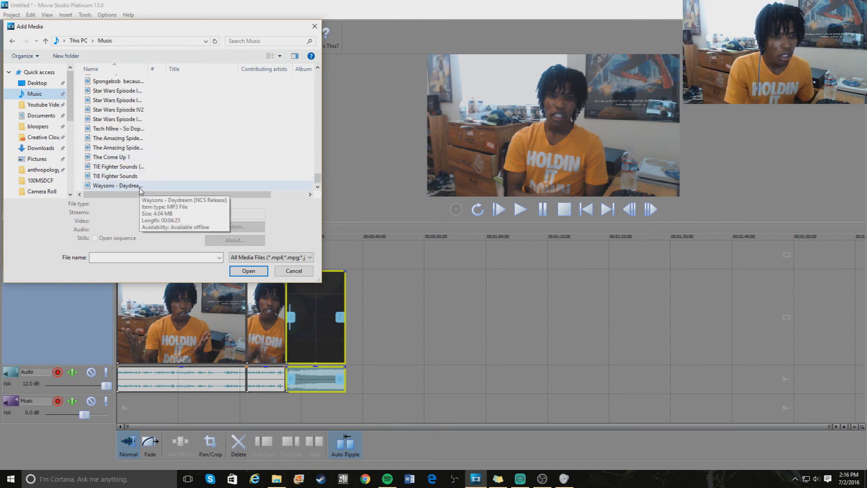
double_click(140, 186)
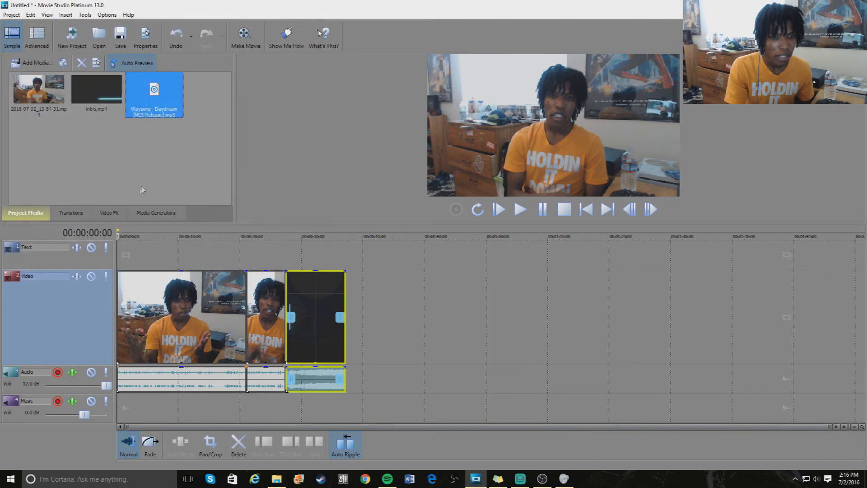
drag(156, 102, 123, 407)
- Move the intro's audio down to the Music track and shift the intro back against the end of the talking clips
drag(214, 379, 215, 415)
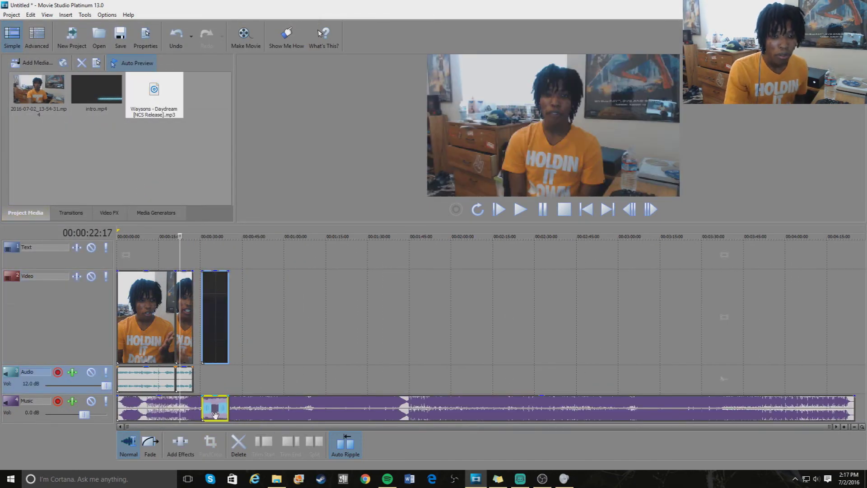
drag(213, 328, 207, 330)
click(209, 408)
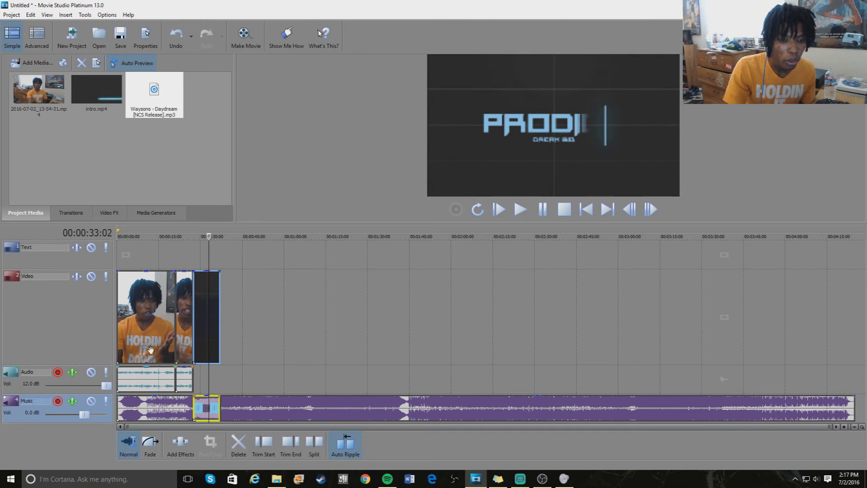
- Move the intro's audio onto a newly inserted audio track and lower that track's volume to -Inf
right_click(37, 448)
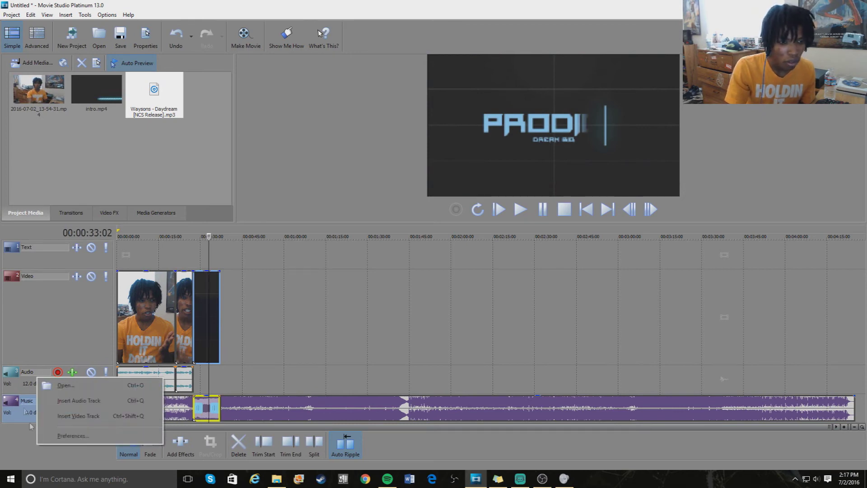
click(86, 401)
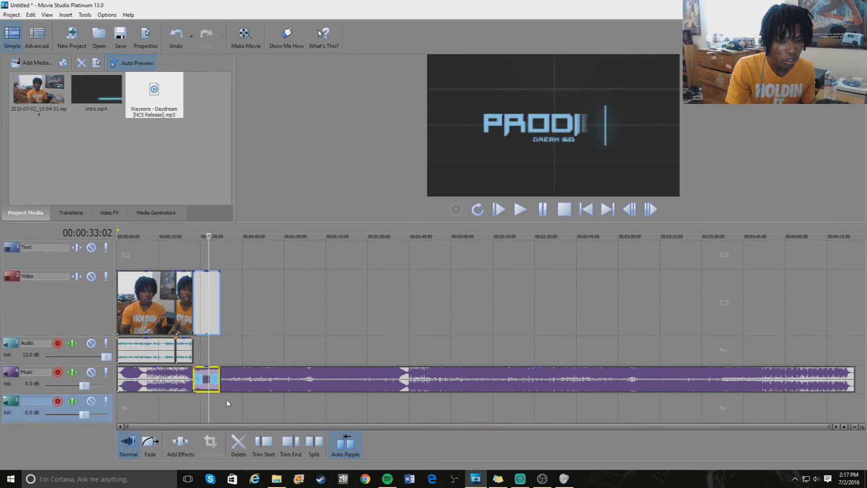
drag(206, 379, 204, 406)
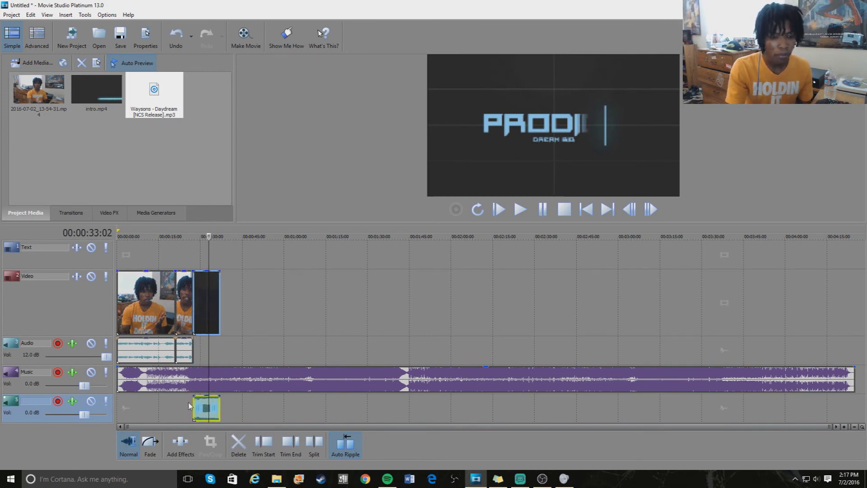
drag(84, 414, 11, 408)
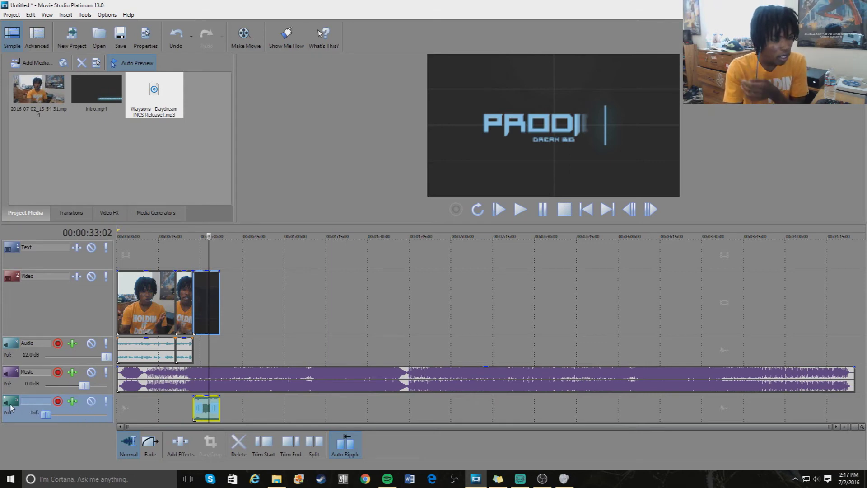
- Play the project from the start and lower the Music track's volume to -31.1 dB
key(j)
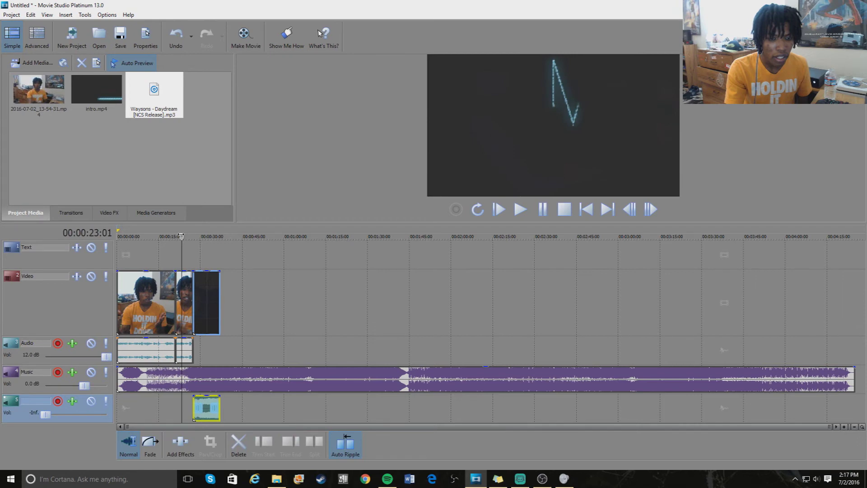
key(Home)
drag(84, 386, 74, 389)
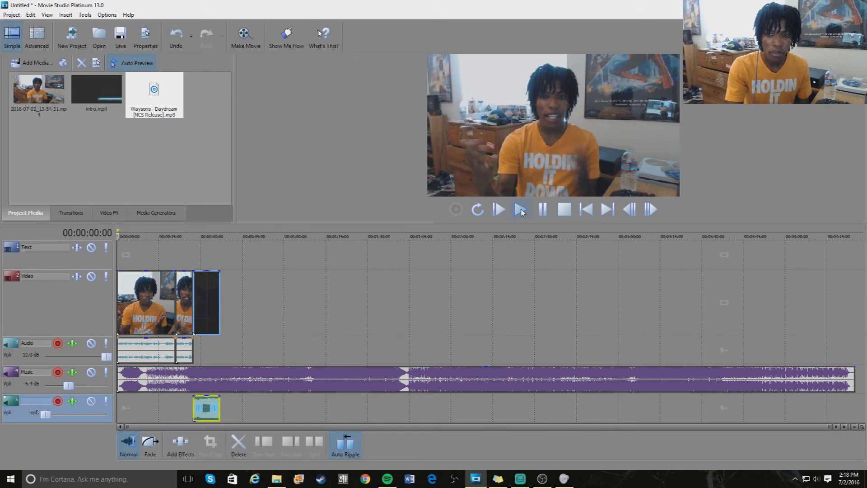
click(520, 211)
drag(68, 386, 63, 387)
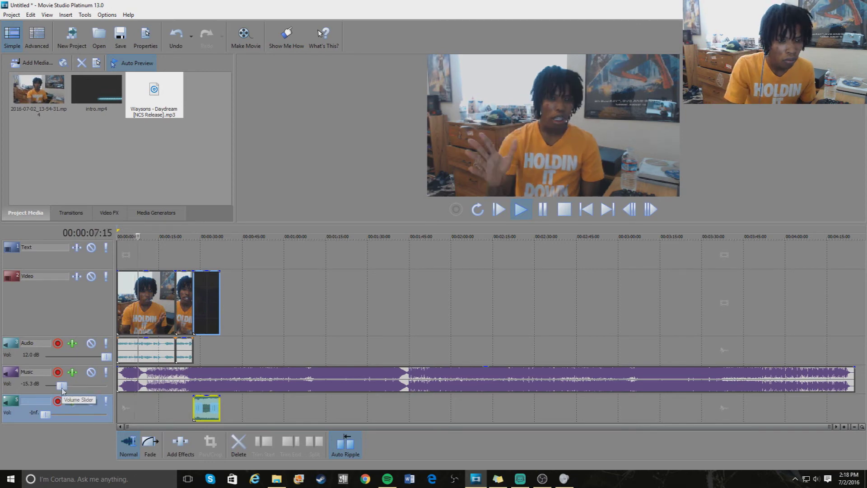
drag(63, 388, 53, 391)
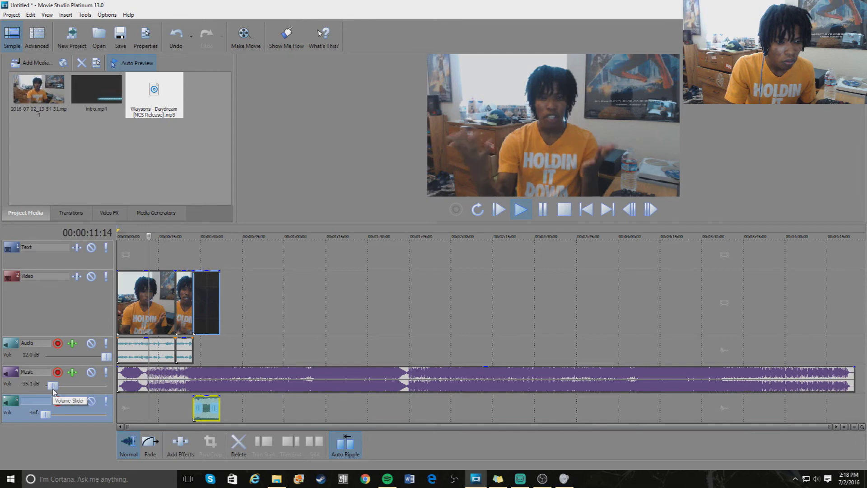
drag(54, 392, 55, 393)
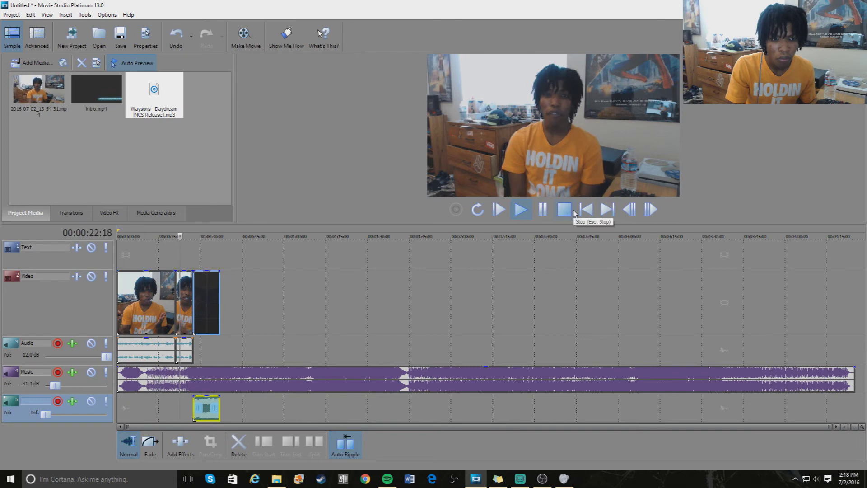
- Pause playback and replay the project from the cut between the talking clips into the intro
click(544, 209)
drag(185, 236, 155, 241)
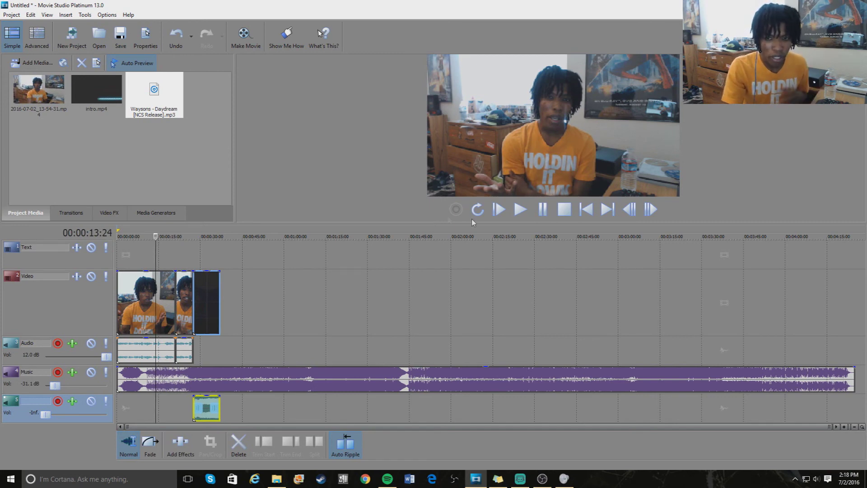
drag(153, 236, 176, 236)
click(521, 209)
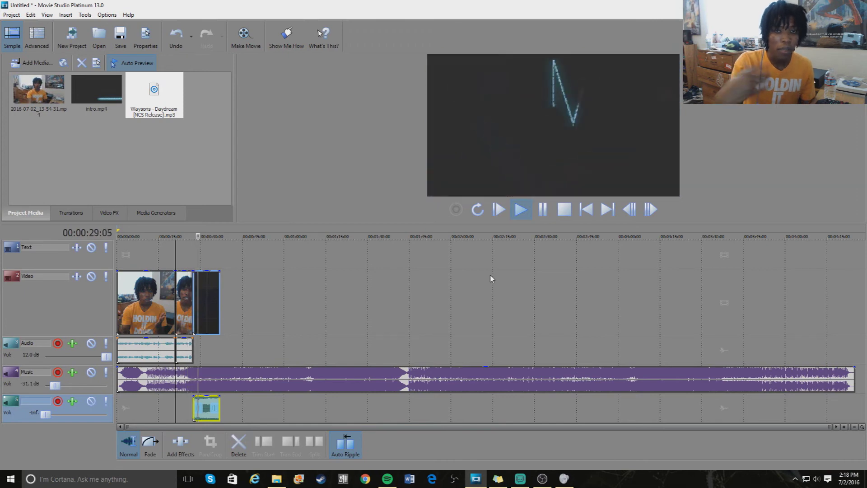
- Pause playback and add the recording 2016-07-02_14-03-18.mp4 to the timeline directly after the intro
click(544, 210)
click(11, 15)
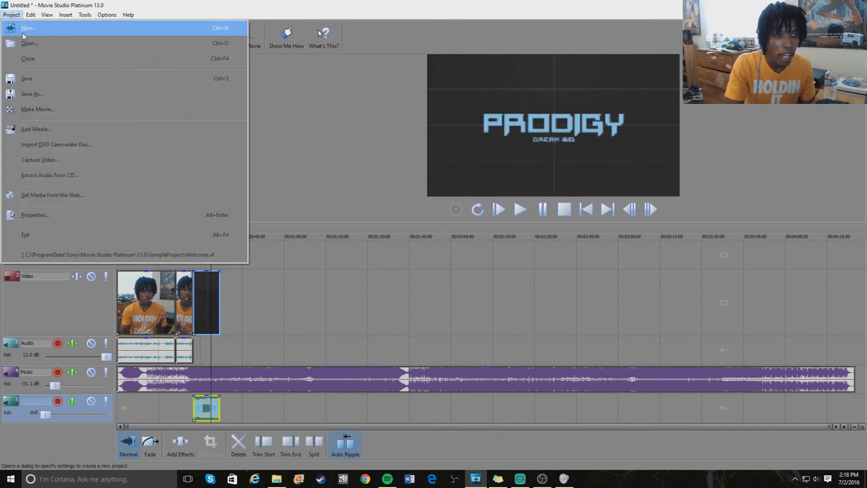
click(29, 45)
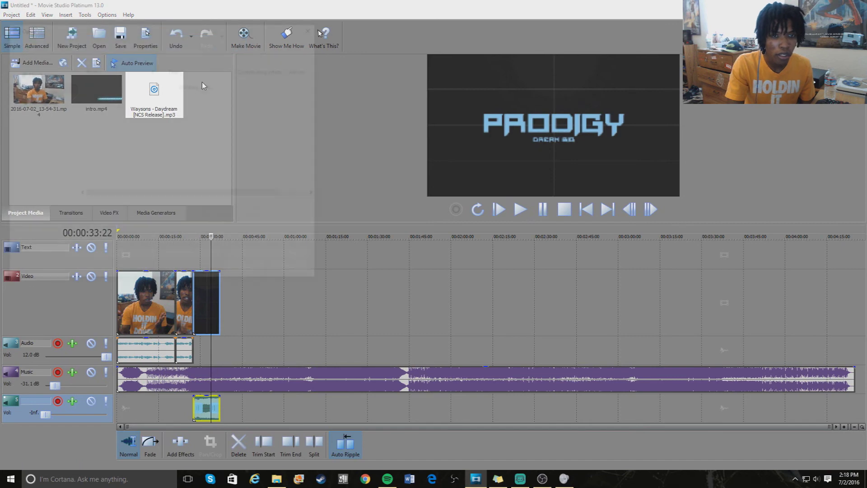
click(41, 89)
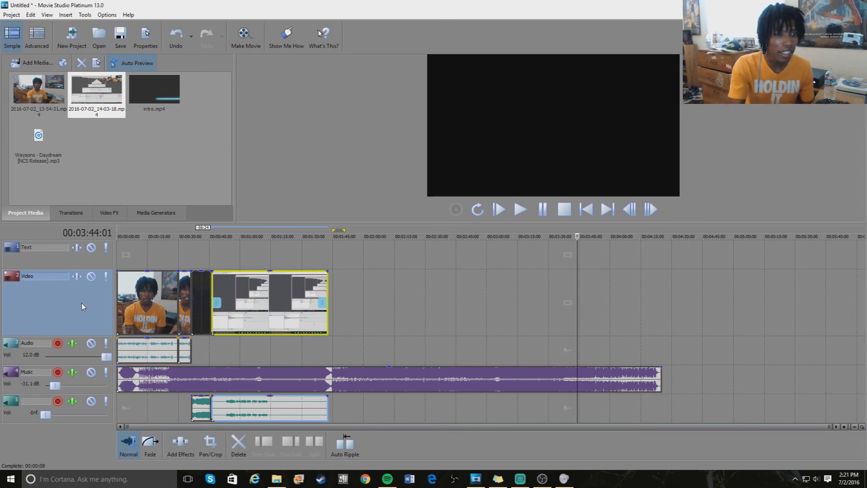
- Make a movie for the hard drive, choosing MP4, and render Untitled.wmv through the advanced options with the Windows Media Video V11 template youtube22
click(10, 15)
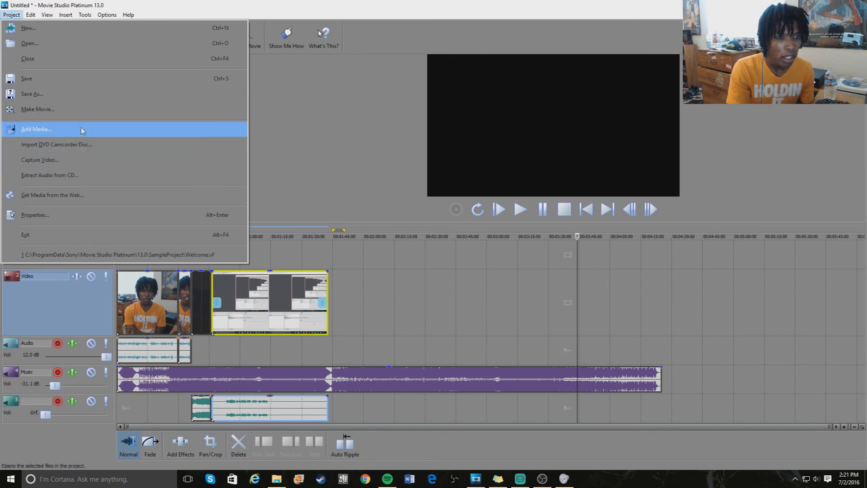
click(96, 110)
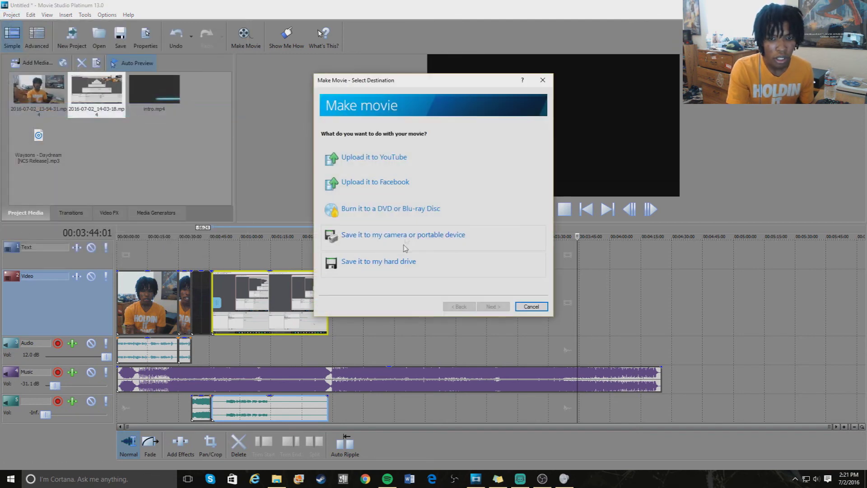
click(406, 269)
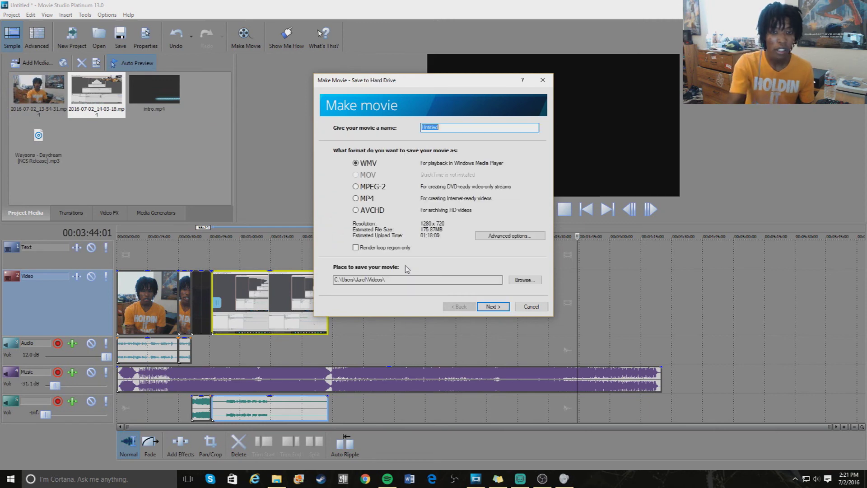
click(367, 199)
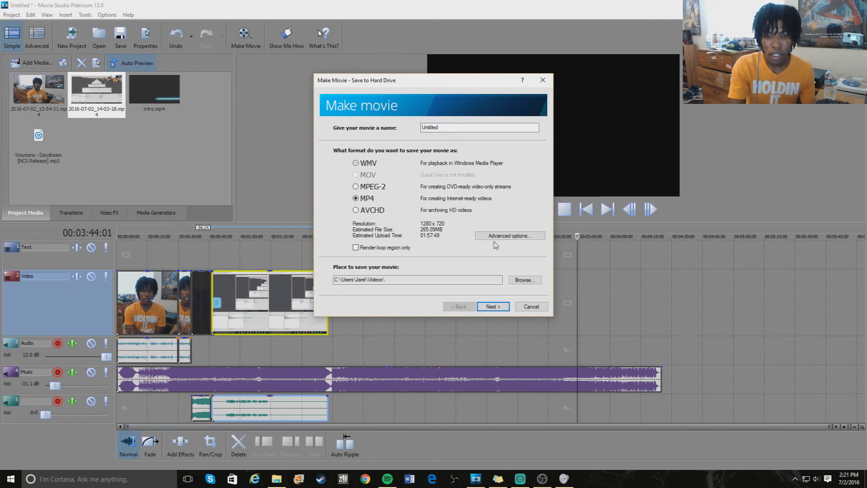
click(499, 236)
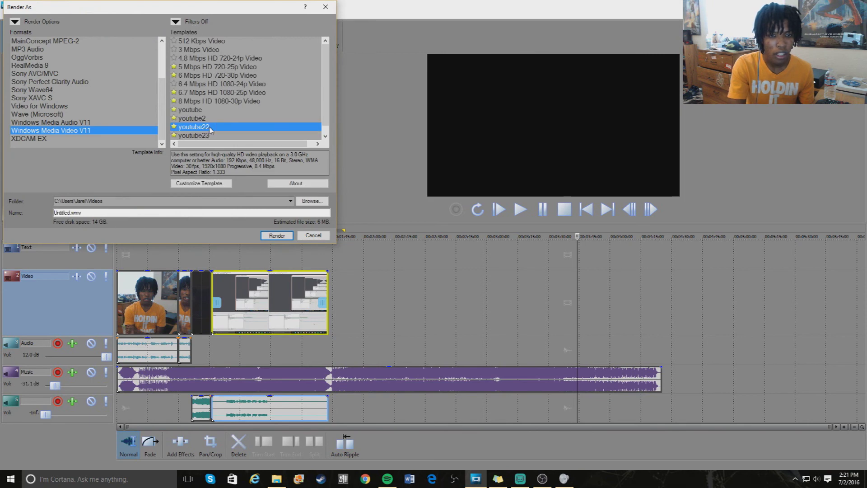
click(281, 236)
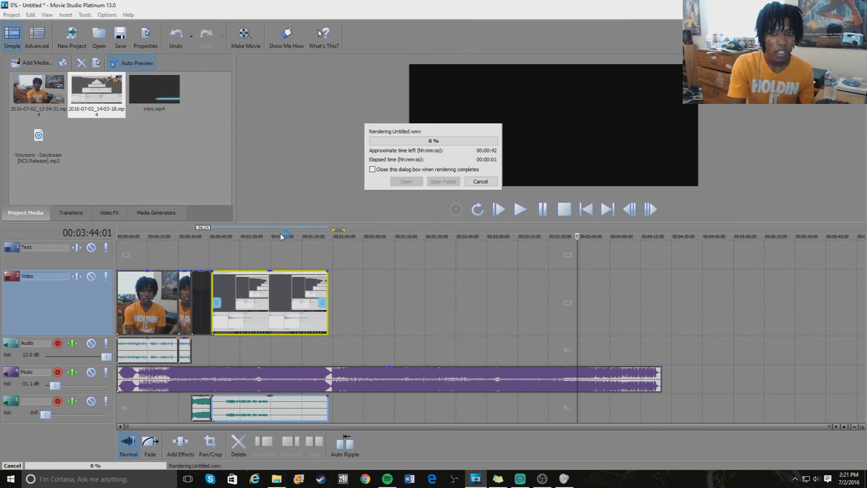